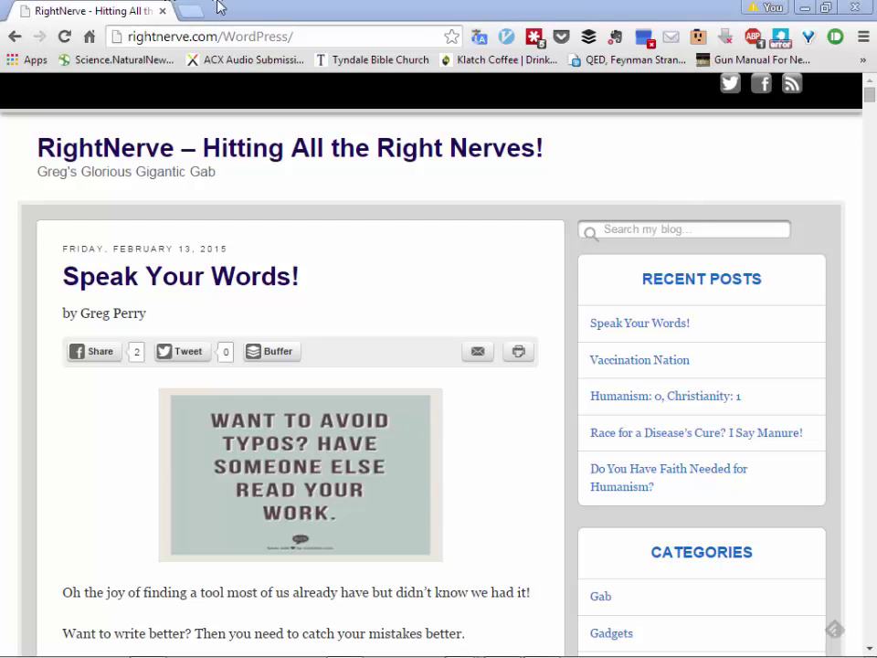
Step: Open a new tab next to the RightNerve blog tab
click(191, 14)
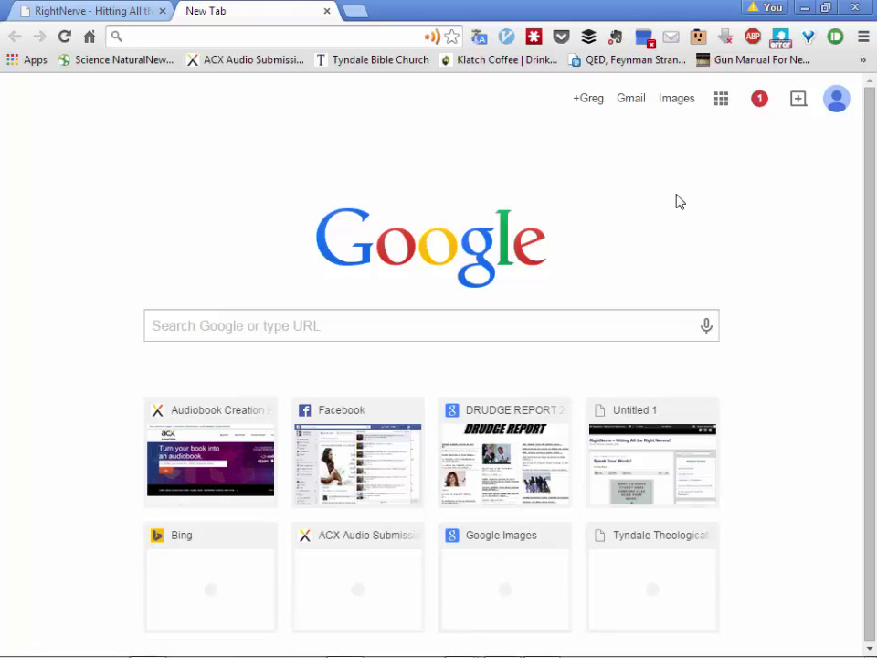
Step: Go from Settings' Extensions page to the Chrome Web Store via Get more extensions
click(863, 38)
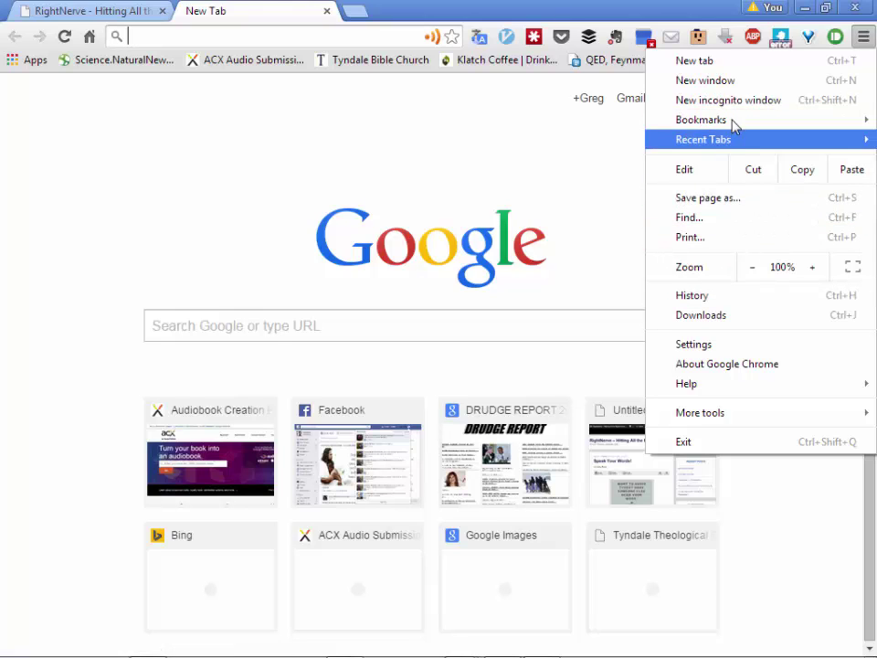
click(691, 344)
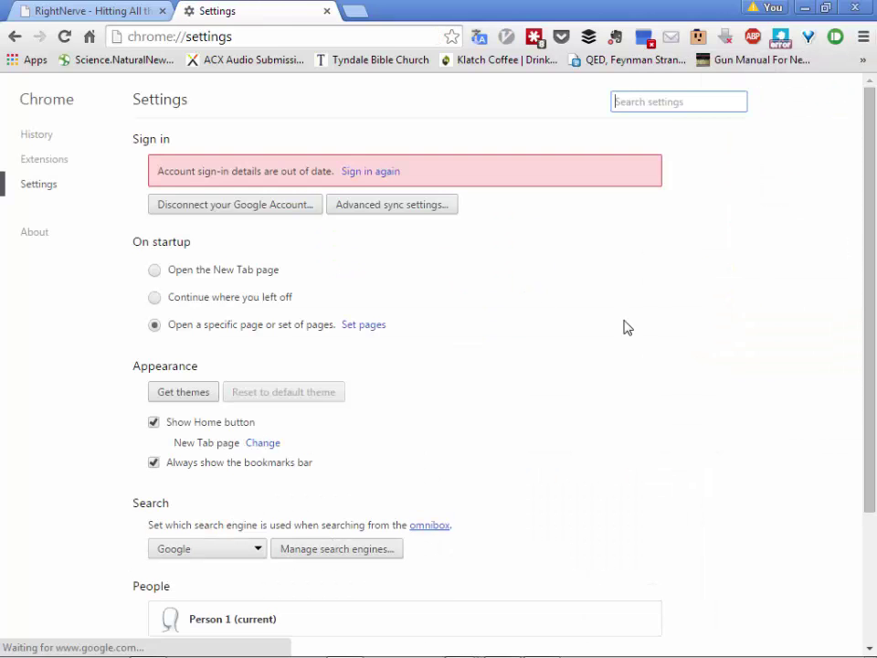
click(38, 161)
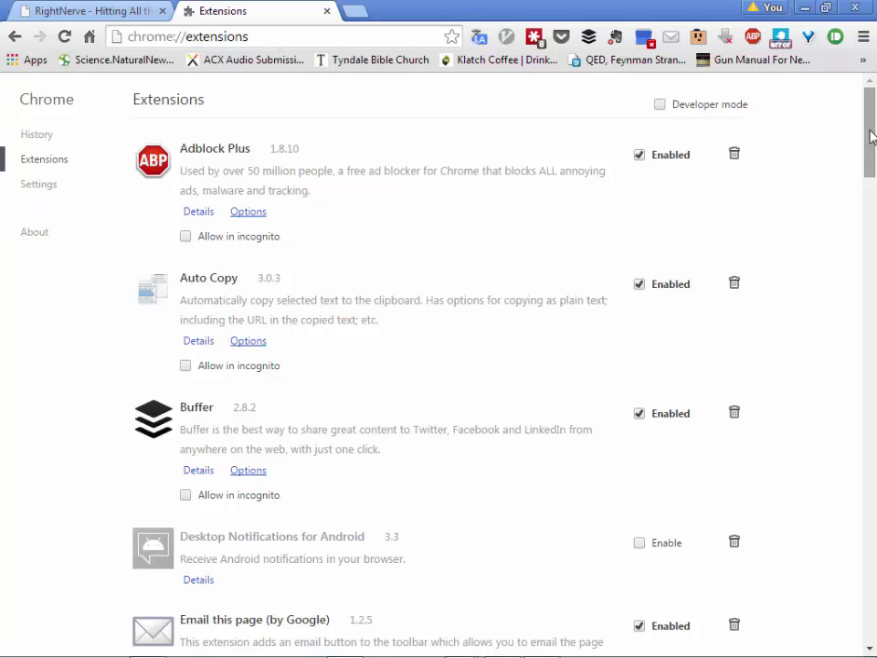
click(866, 272)
drag(867, 272, 813, 619)
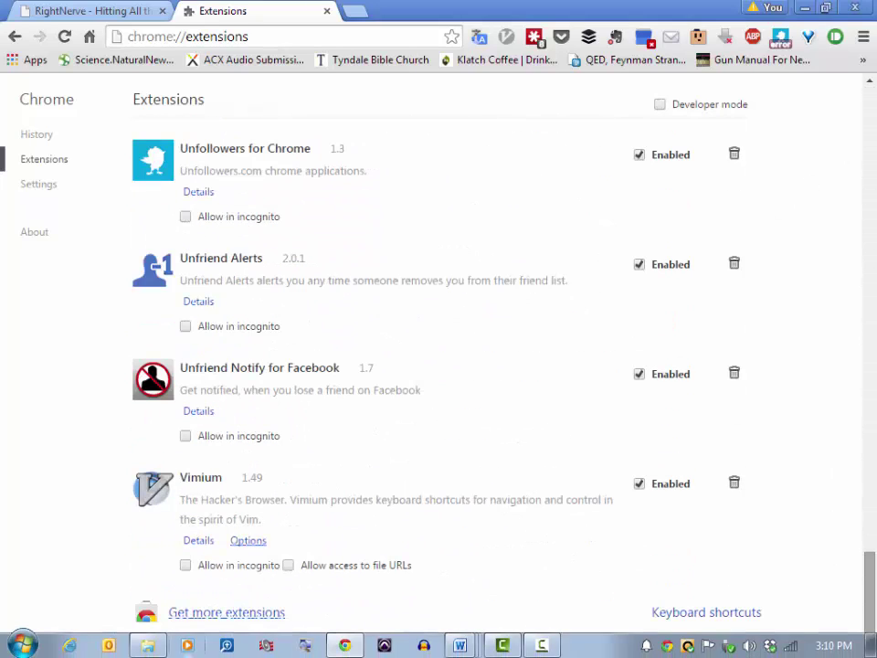
click(188, 622)
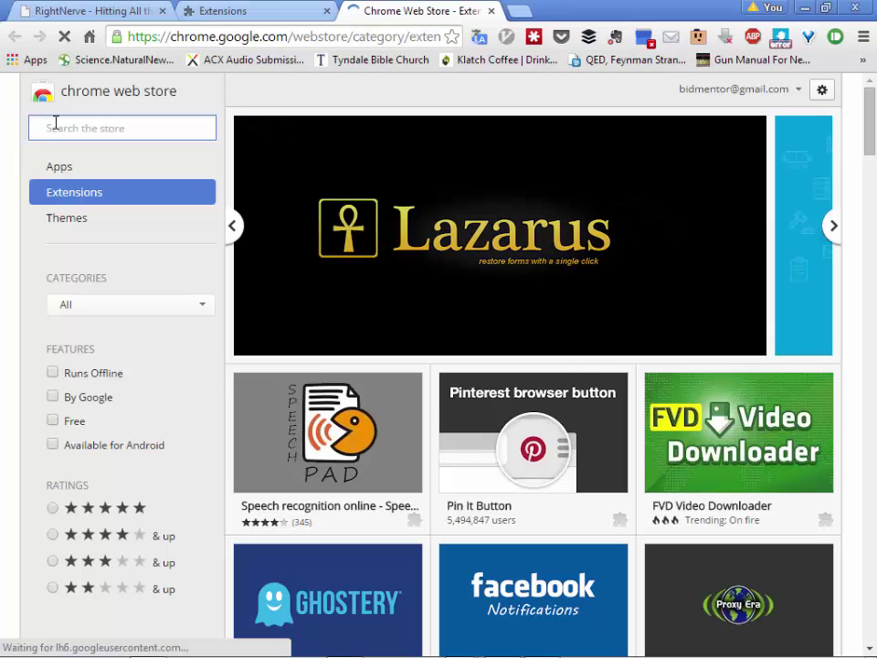
Step: Search the store for 'momentum' and scroll down to the Momentum extension result
text(momentum)
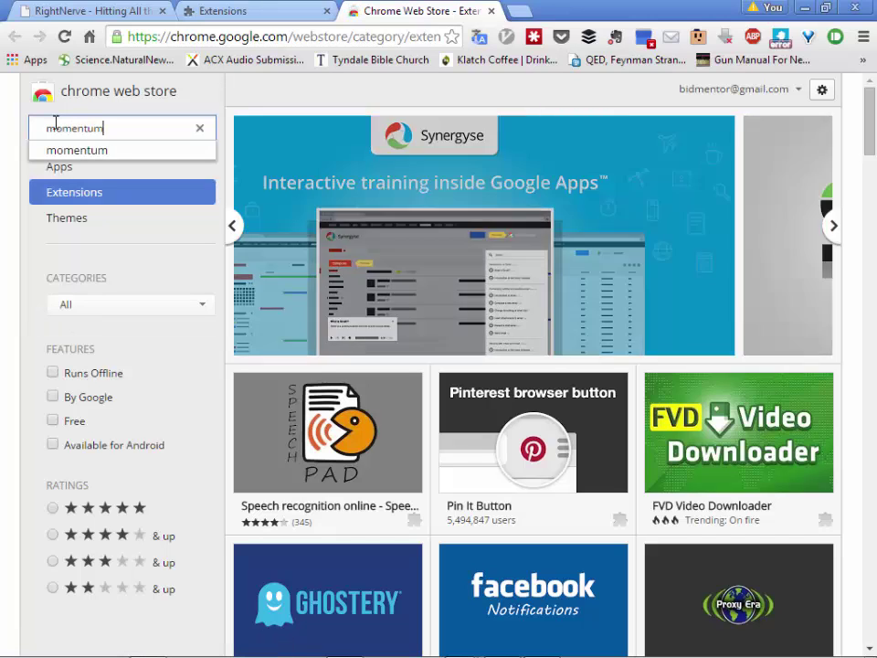
click(56, 152)
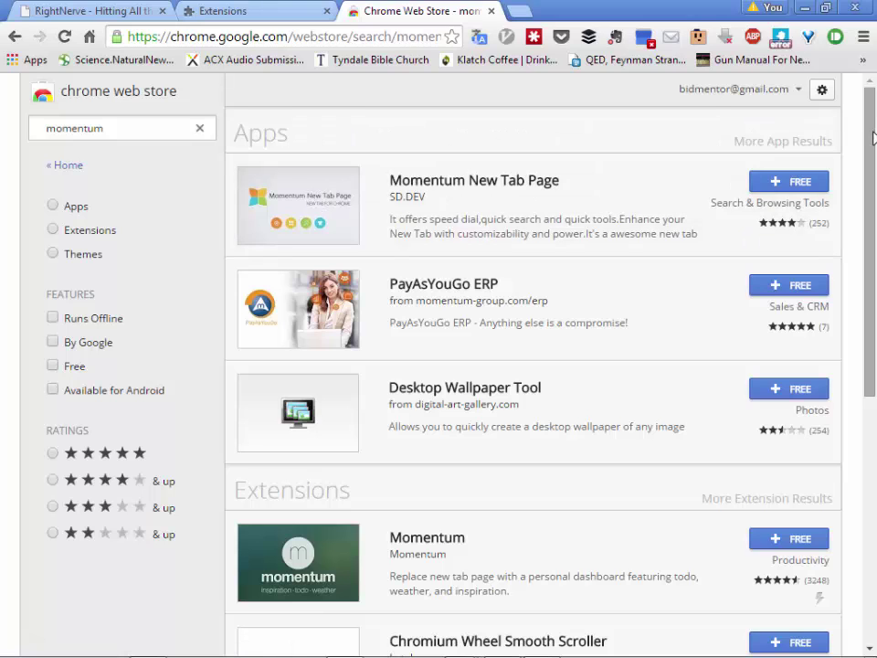
drag(872, 141, 859, 248)
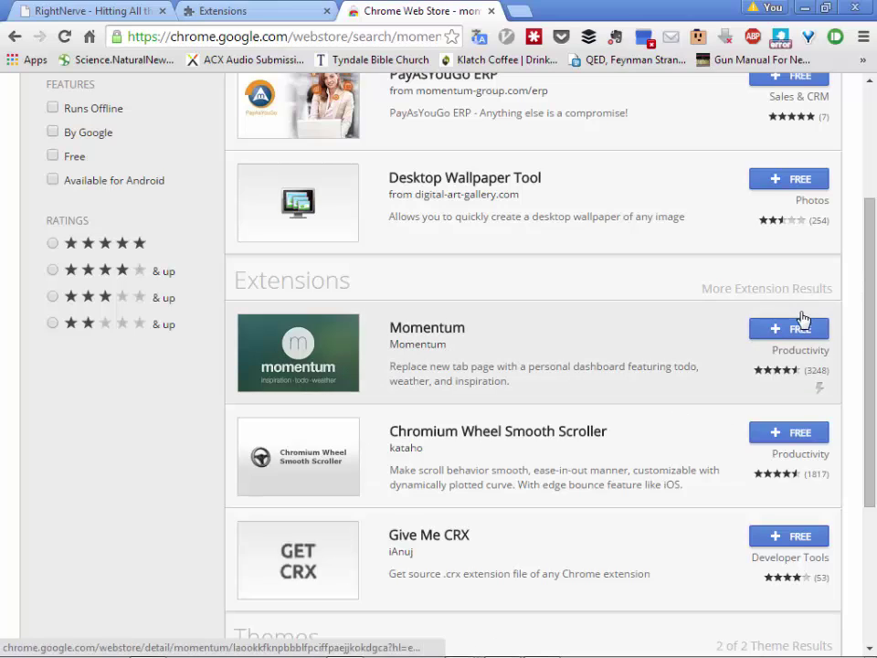
Step: Install the free Momentum extension, confirming Add in the Confirm New Extension dialog
click(766, 333)
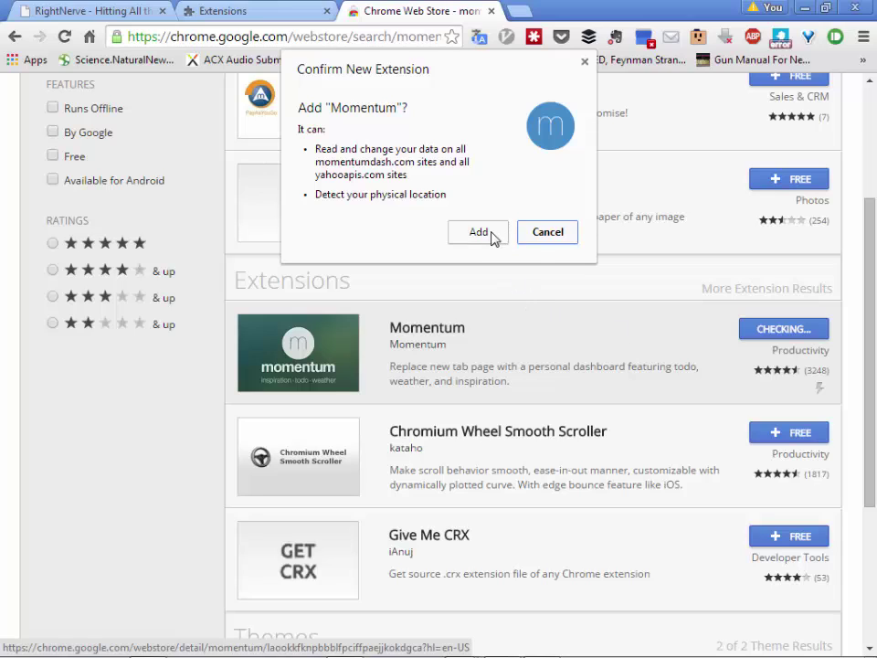
click(489, 235)
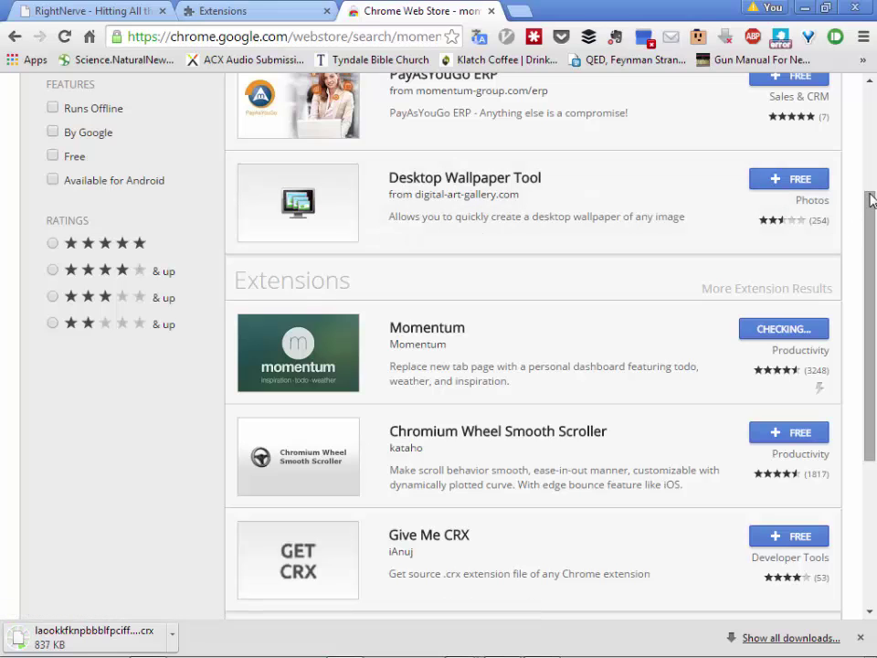
drag(871, 199, 870, 79)
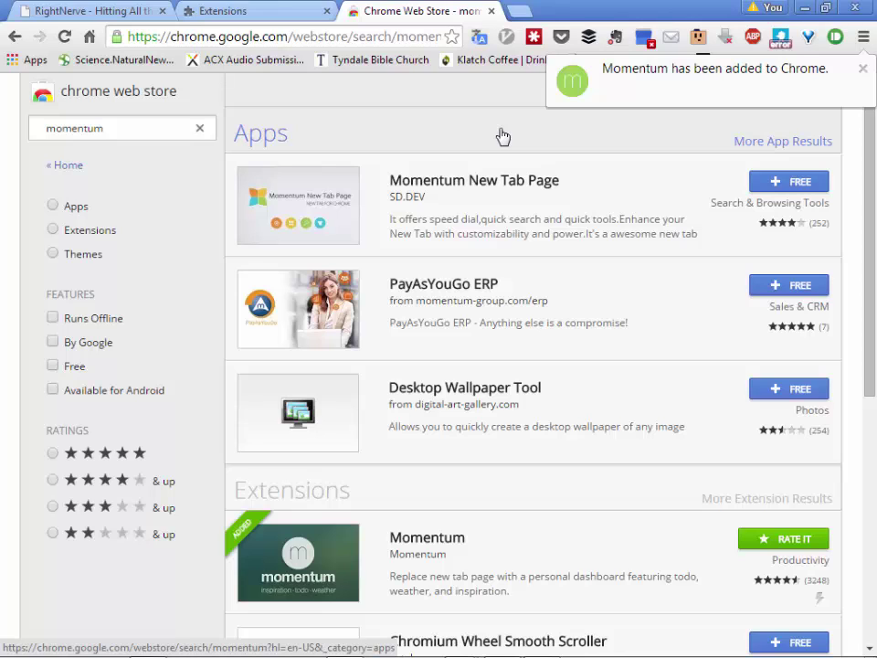
Step: Close the Web Store and Extensions tabs, then open a new Momentum tab
click(492, 12)
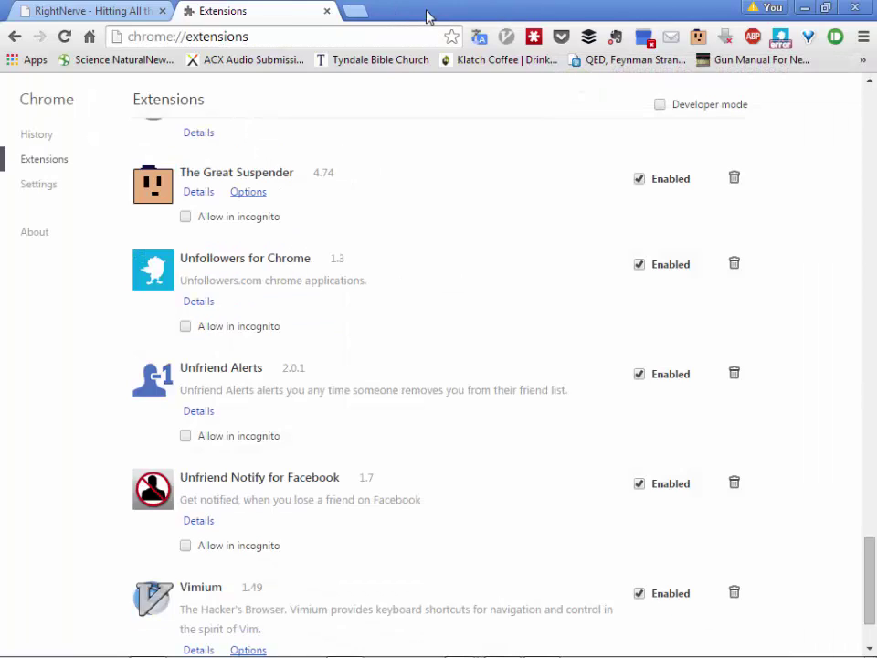
click(328, 11)
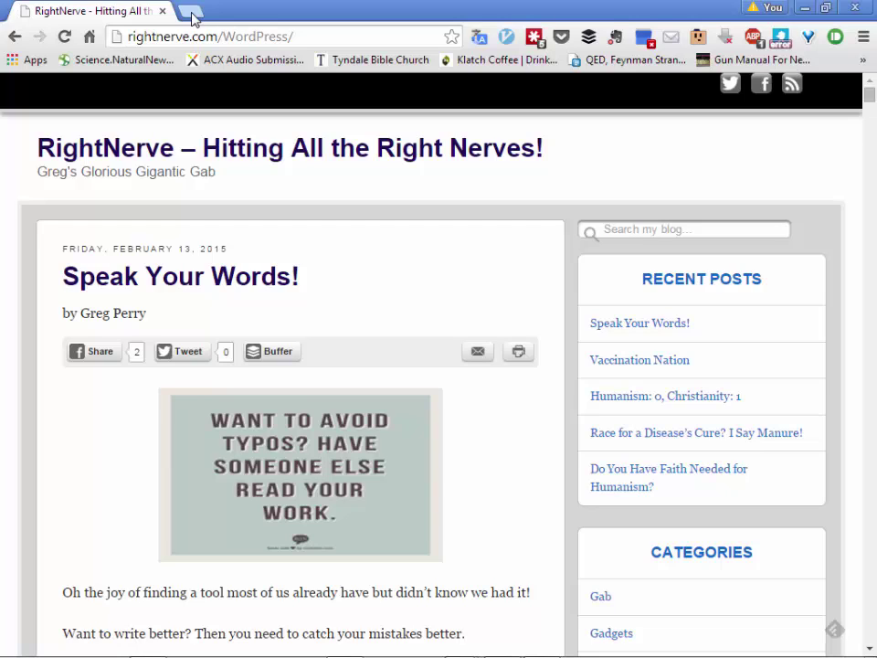
click(192, 13)
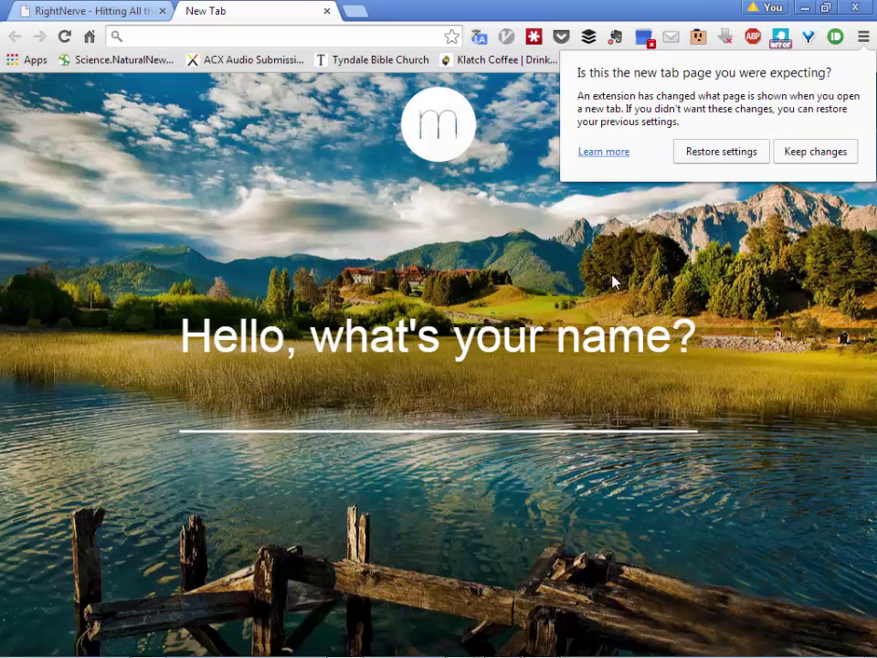
Step: Keep Momentum as the new tab page and submit the user's first name
click(794, 150)
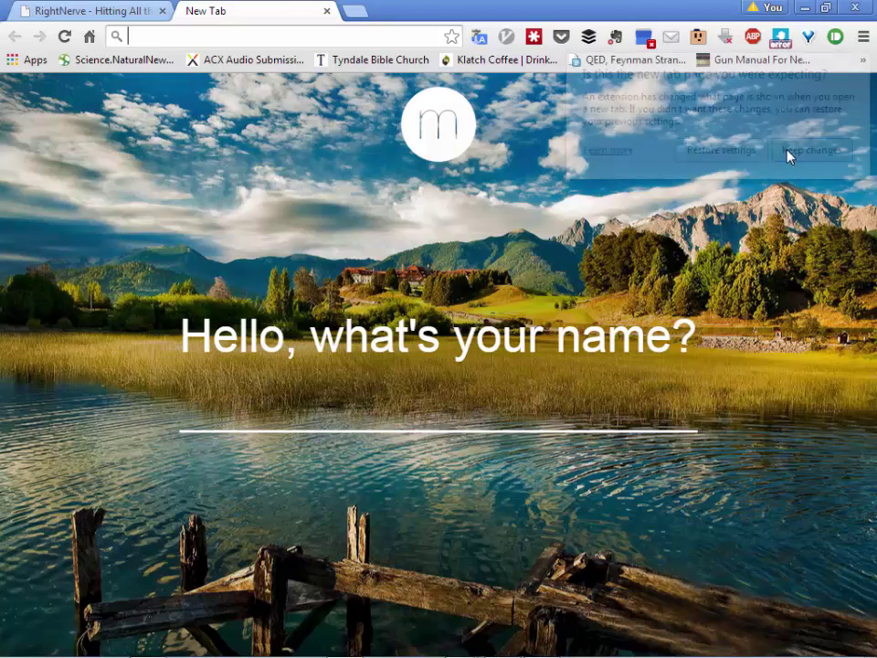
click(387, 384)
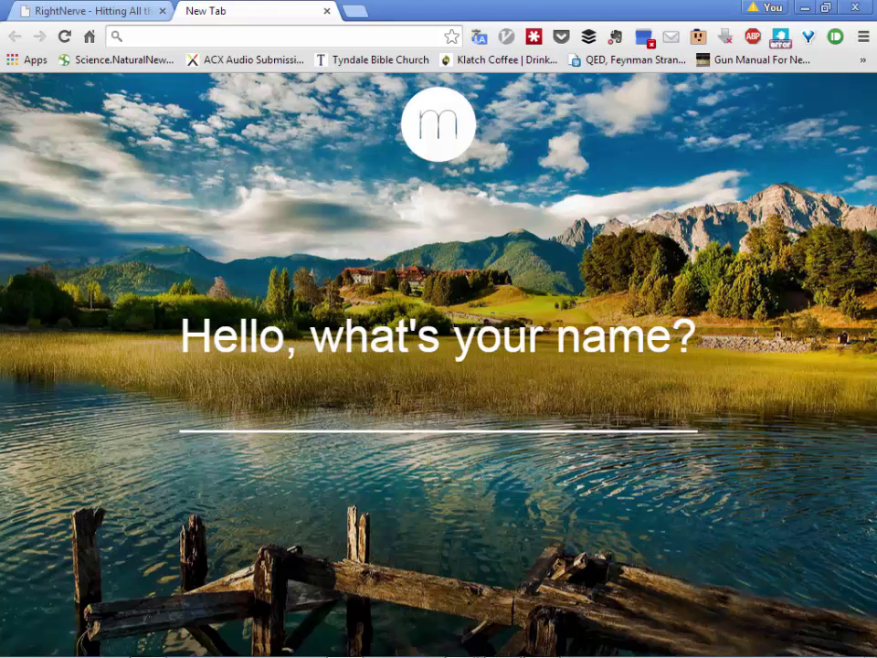
text(Greg)
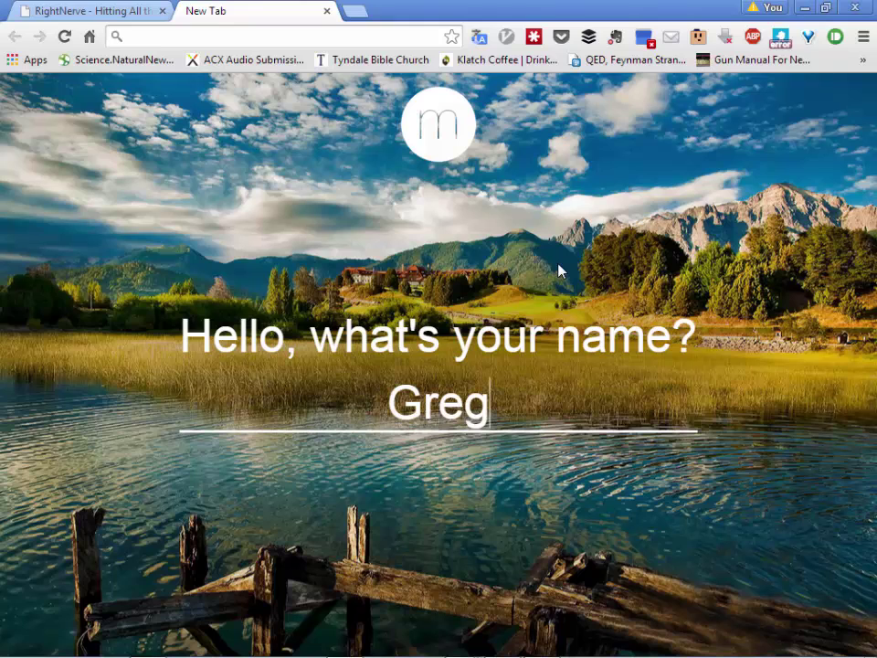
key(Return)
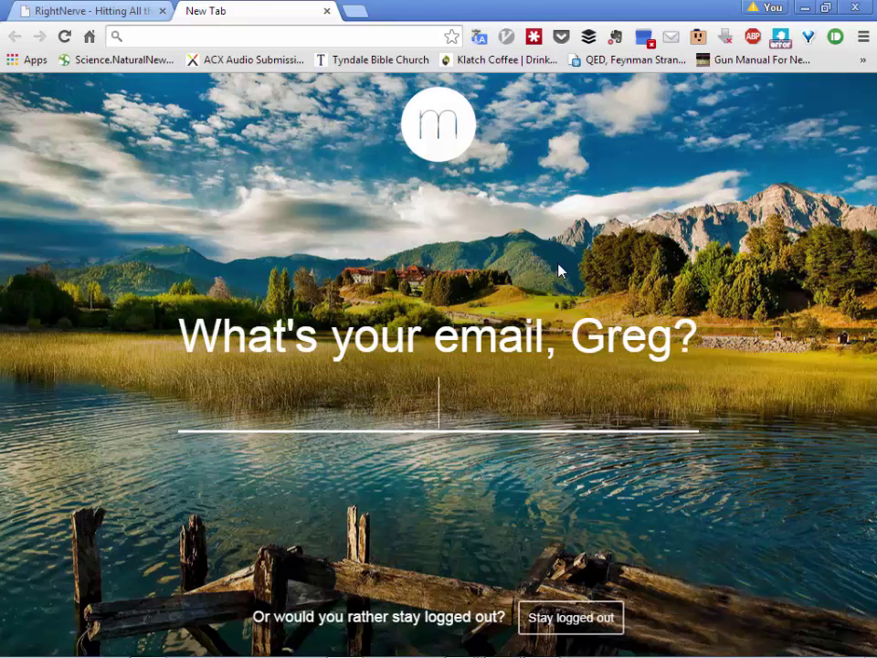
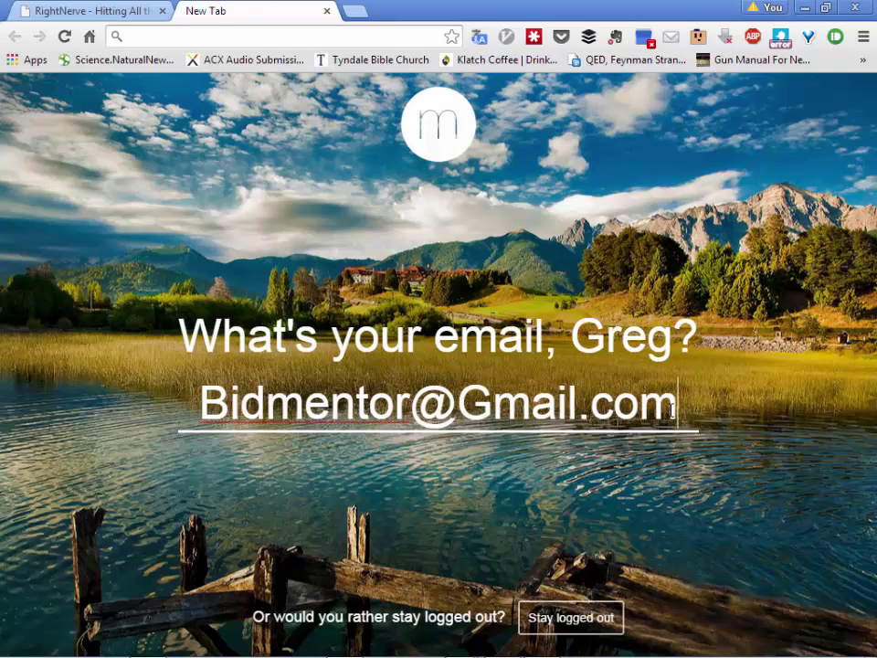
Step: Enter the user's e-mail address, fix its typos, and submit it
key(Return)
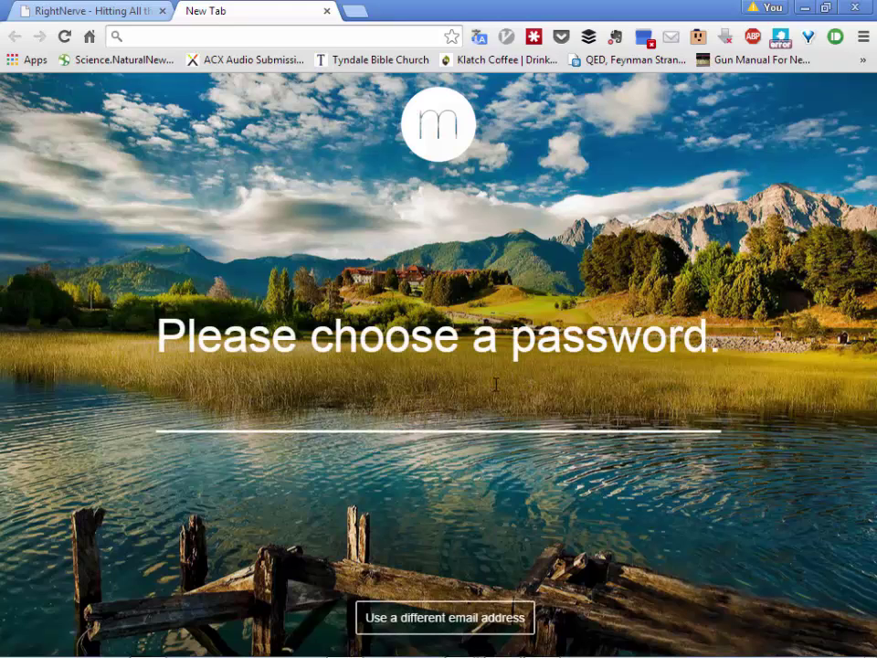
Step: Enter and submit the account password to finish creating the account
text(••••••••)
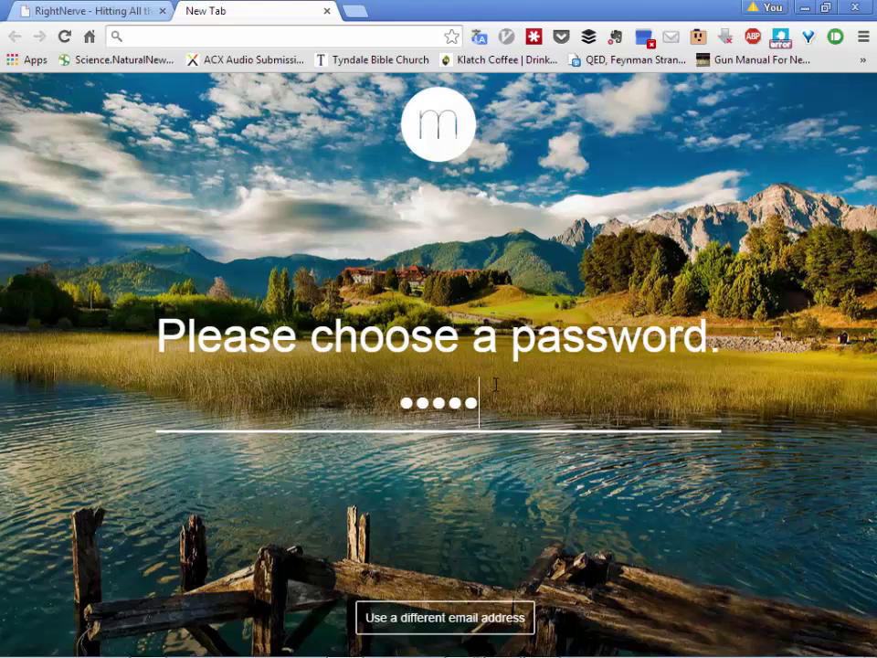
text(•••)
key(Return)
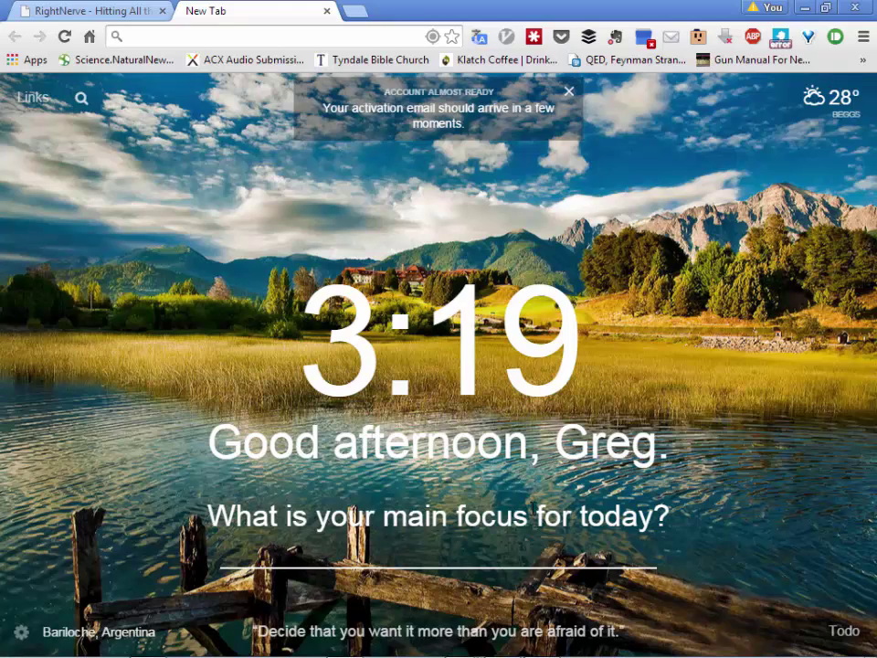
Step: Type 'Finish' into the main focus field, correcting the typos along the way
text(Finids)
key(BackSpace)
key(BackSpace)
text(sj)
key(BackSpace)
text(h)
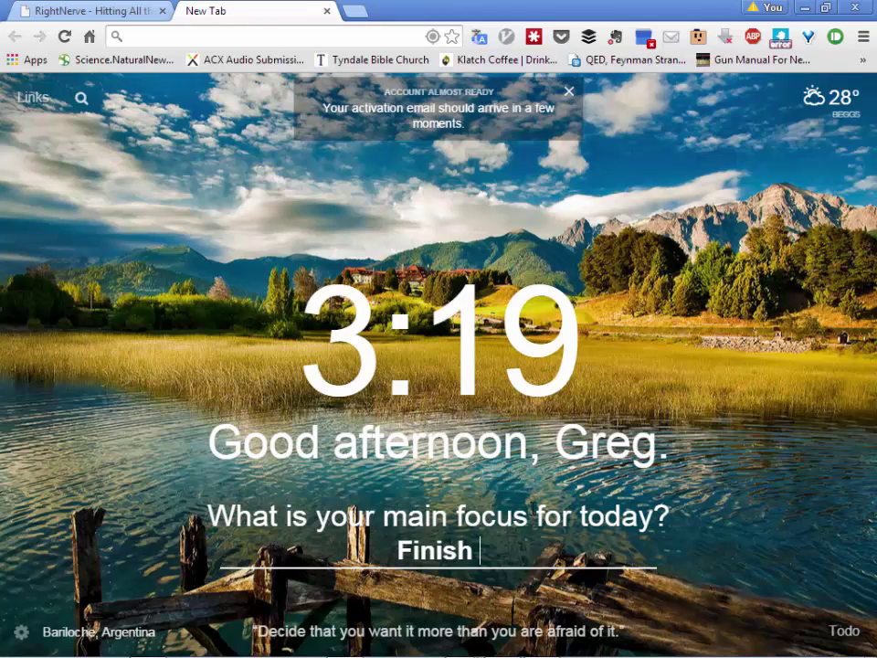
Step: Complete the focus as 'Finish Momentum Video for my Underlings' and save it
text(Mom)
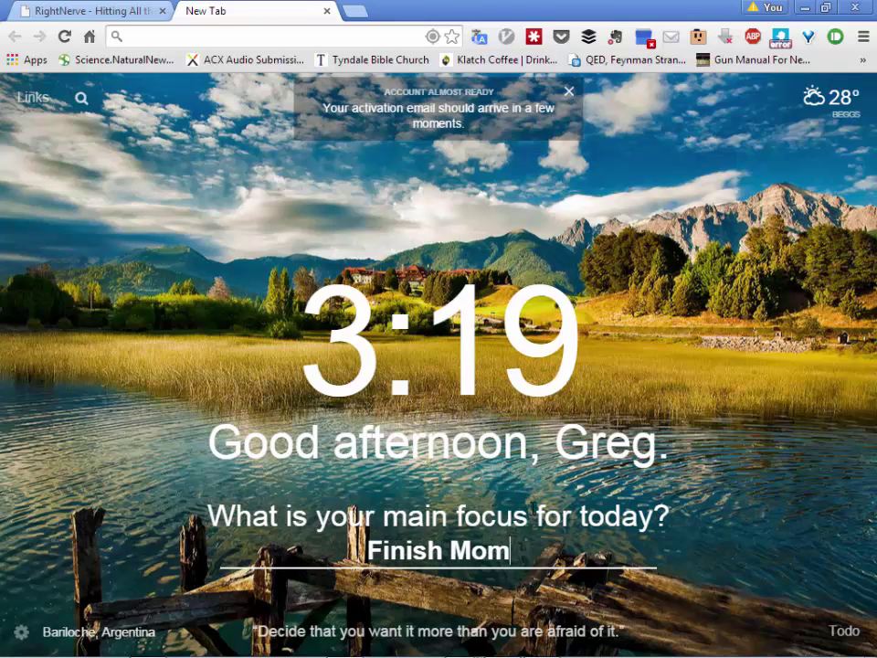
text(entum V)
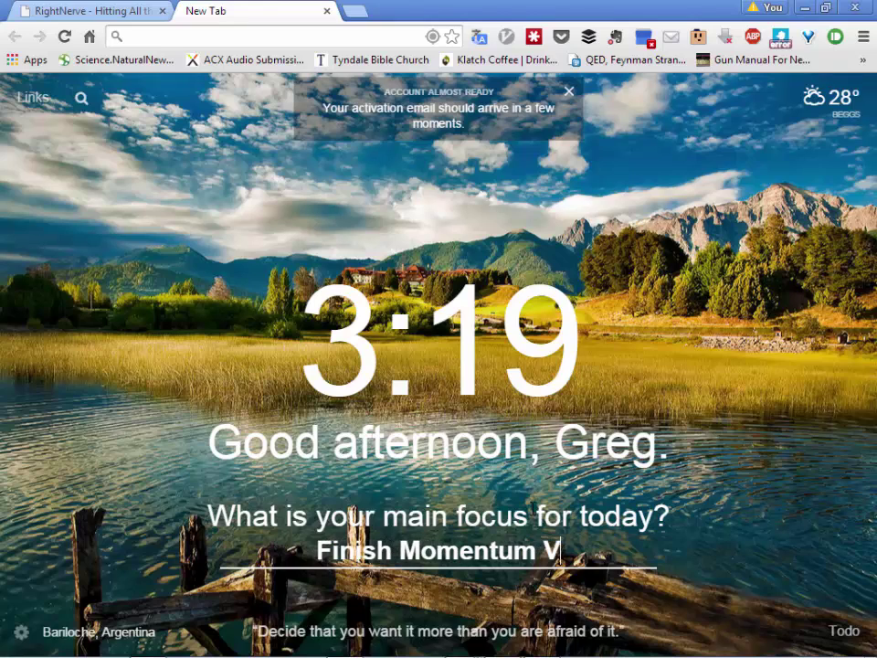
text(ideo for my )
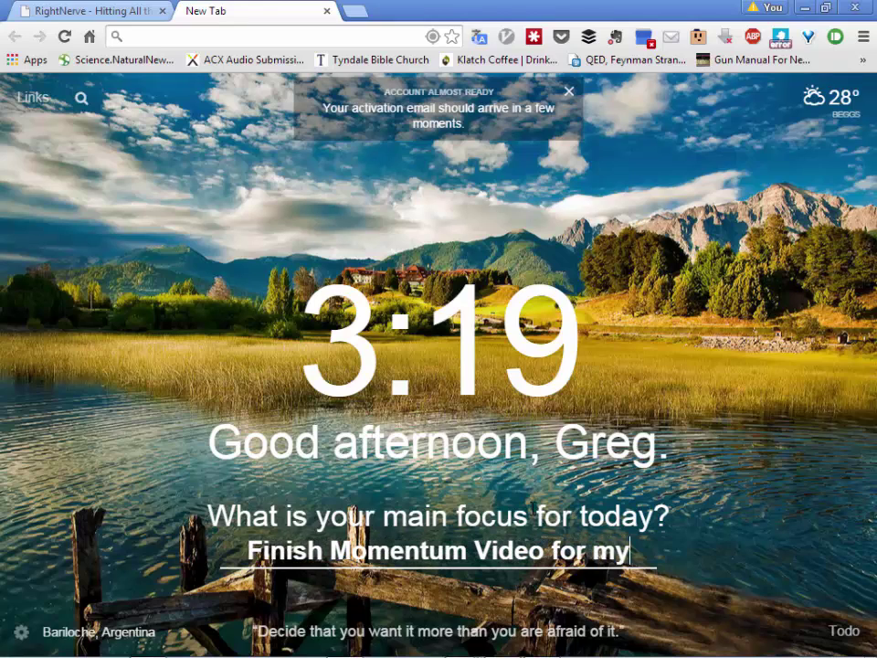
text(Un)
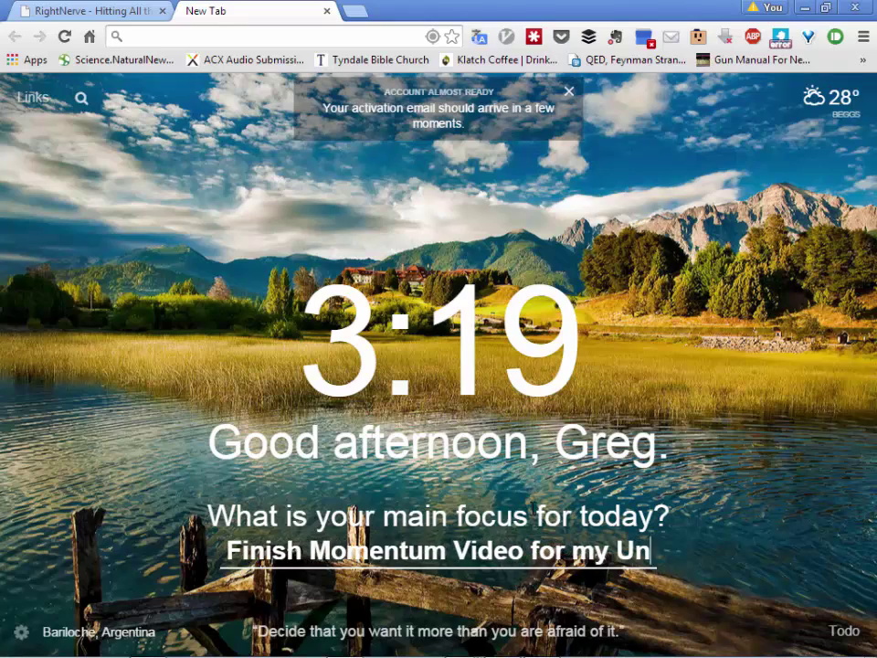
text(derlings)
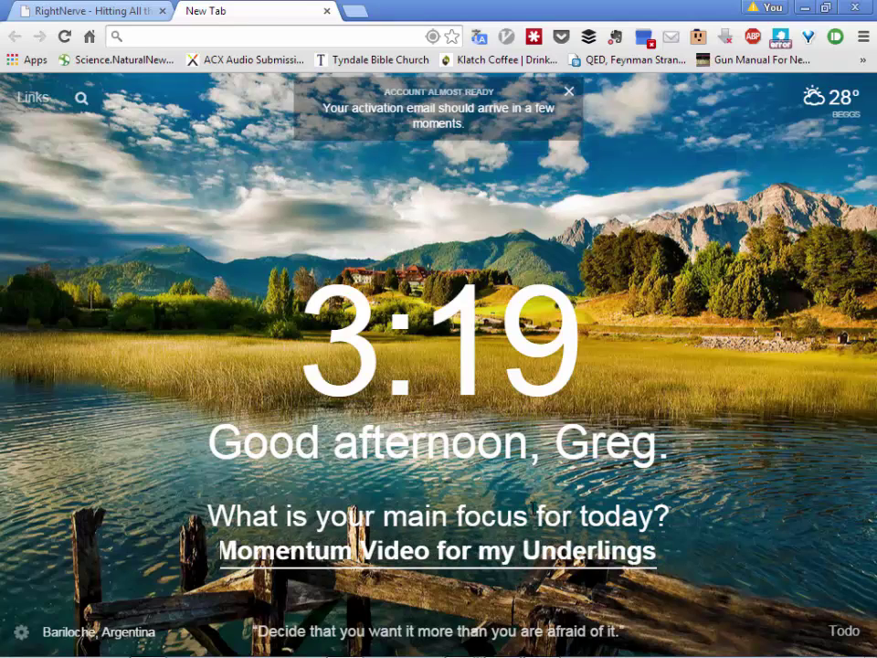
key(Return)
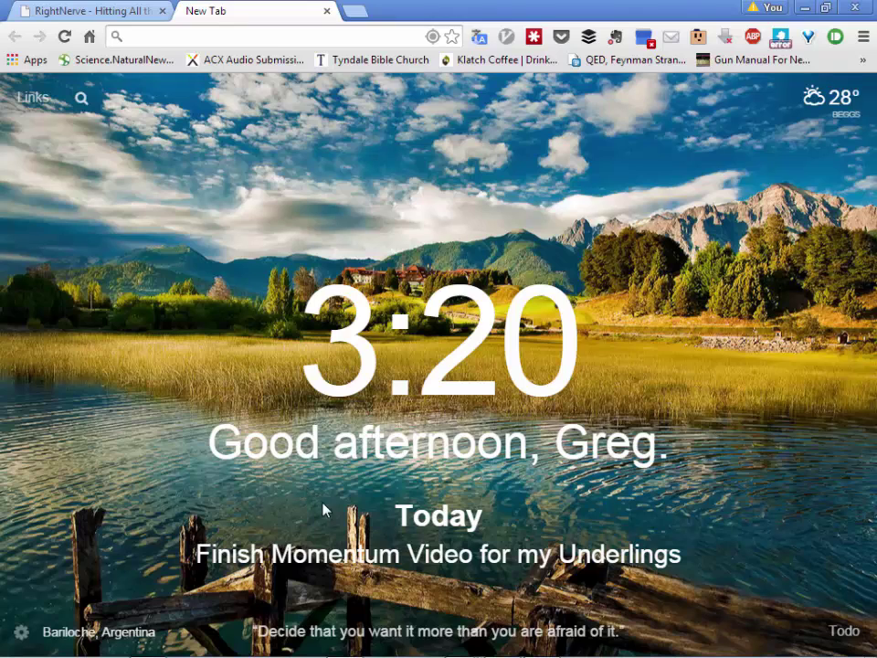
mouse_move(293, 642)
click(327, 11)
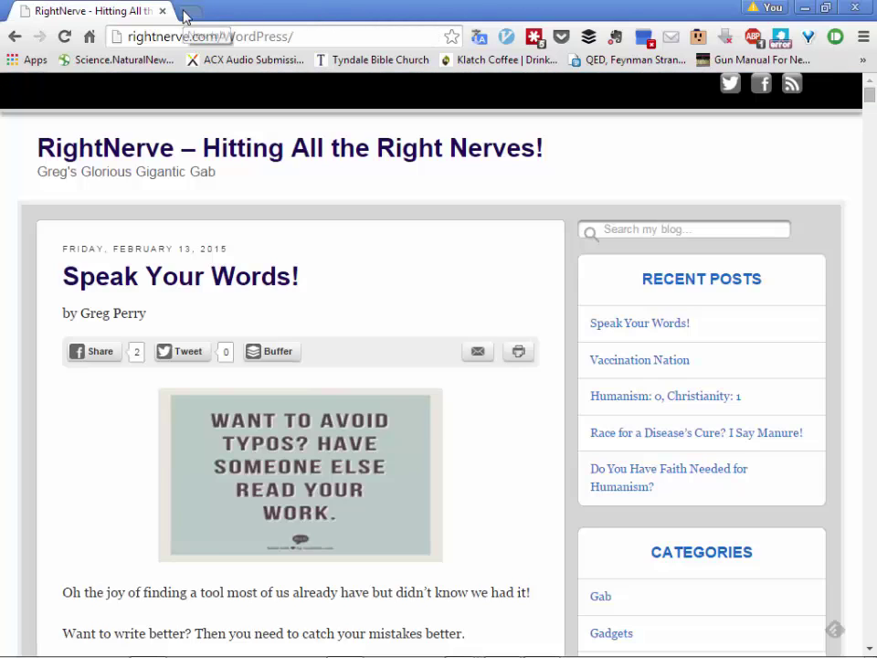
click(188, 12)
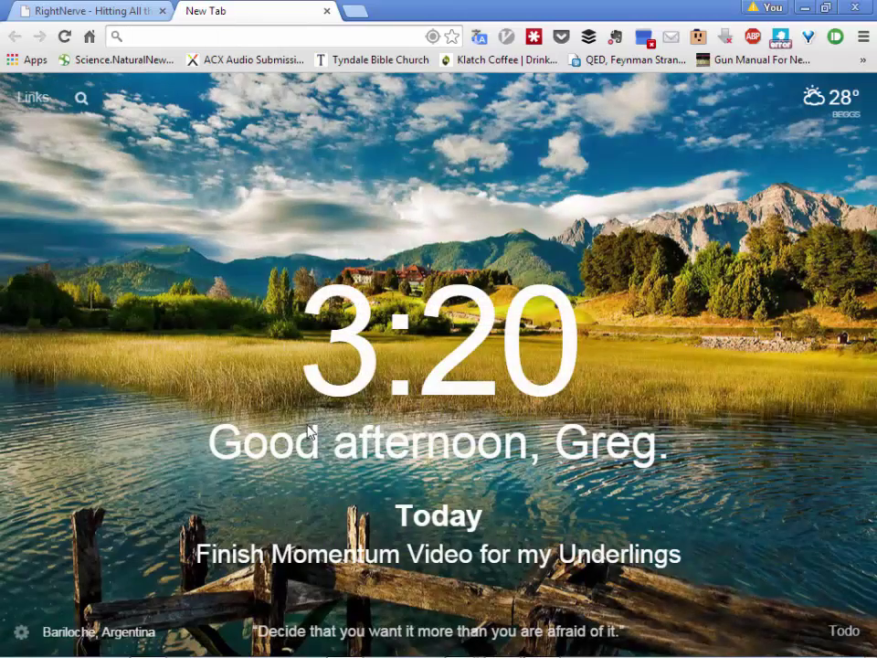
mouse_move(516, 581)
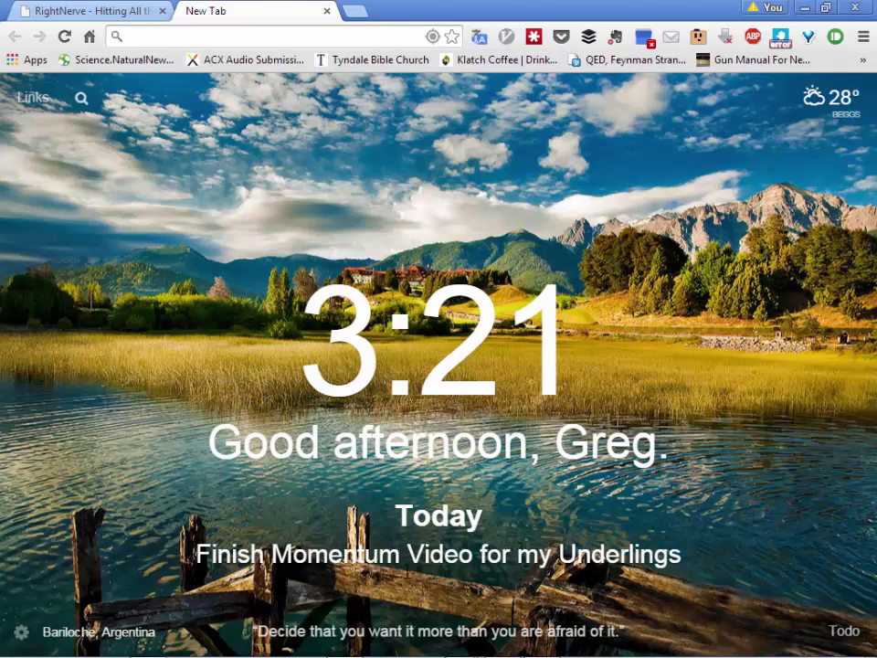
Step: Open a second new tab to check the Momentum dashboard again
click(357, 14)
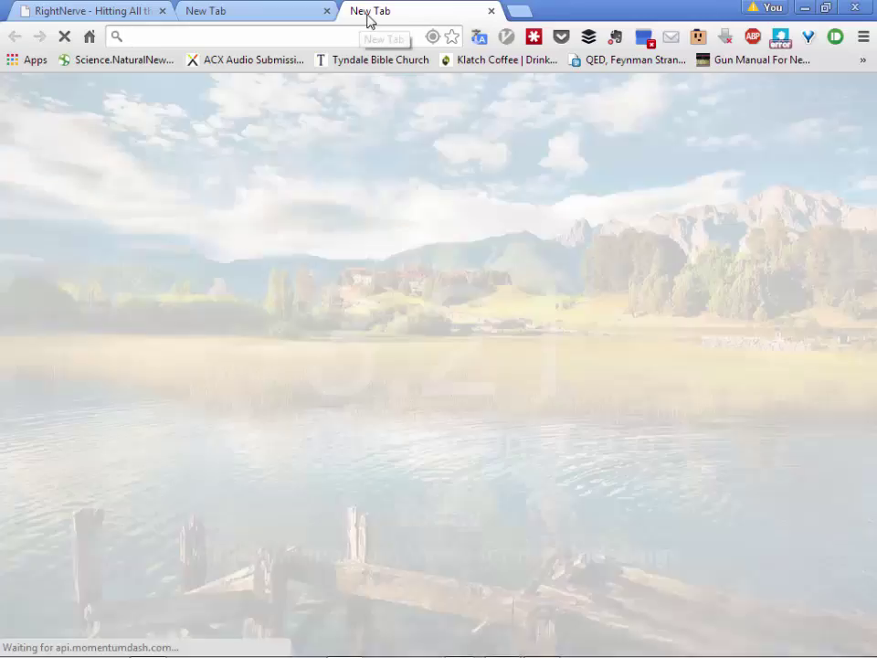